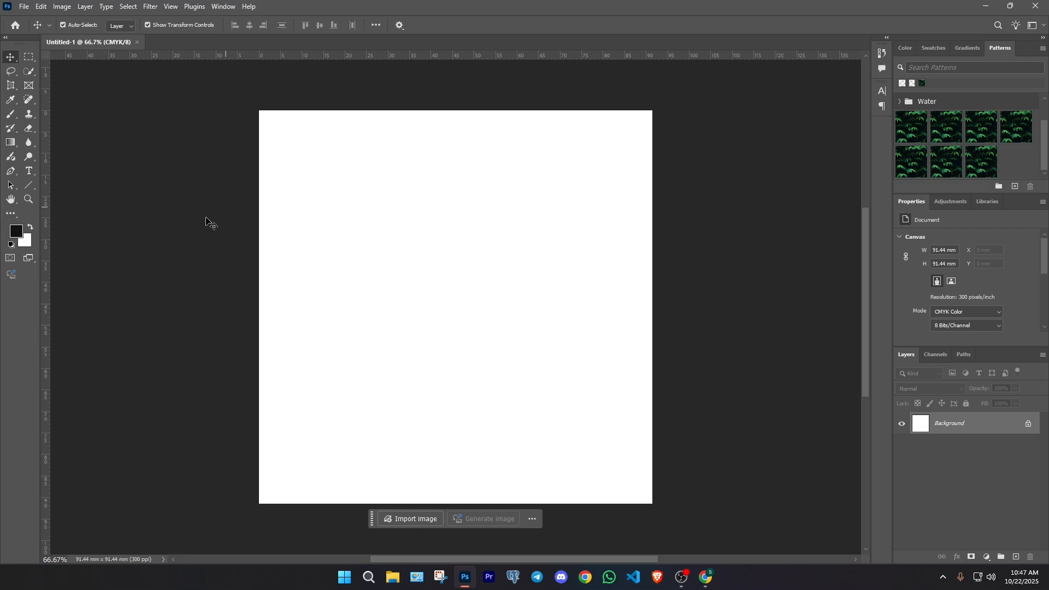
# - Create a new 1080 x 1080 px CMYK document at 300 ppi with a transparent background
pyautogui.click(25, 8)
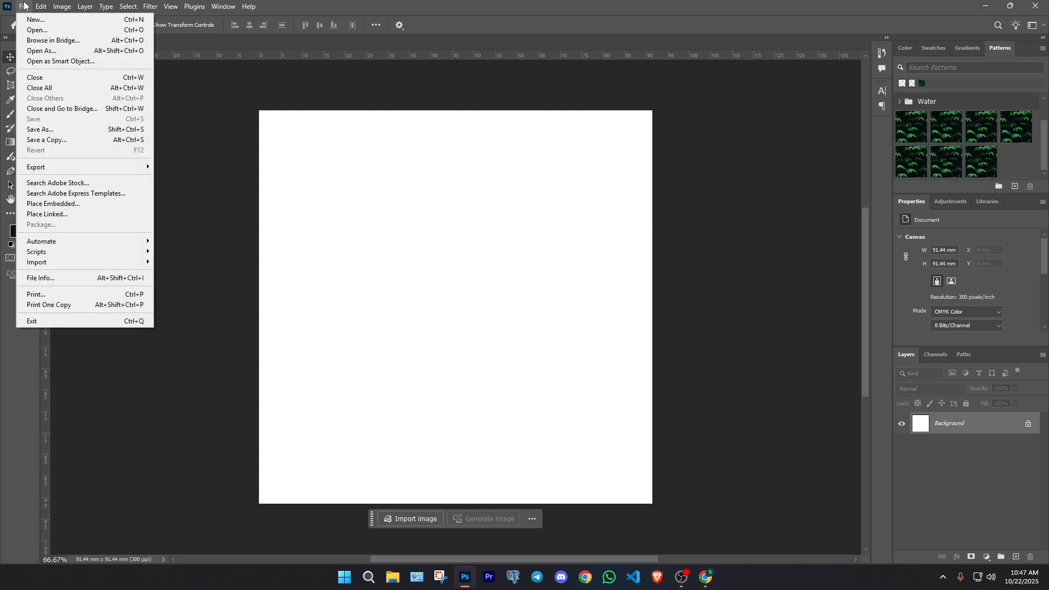
pyautogui.click(50, 20)
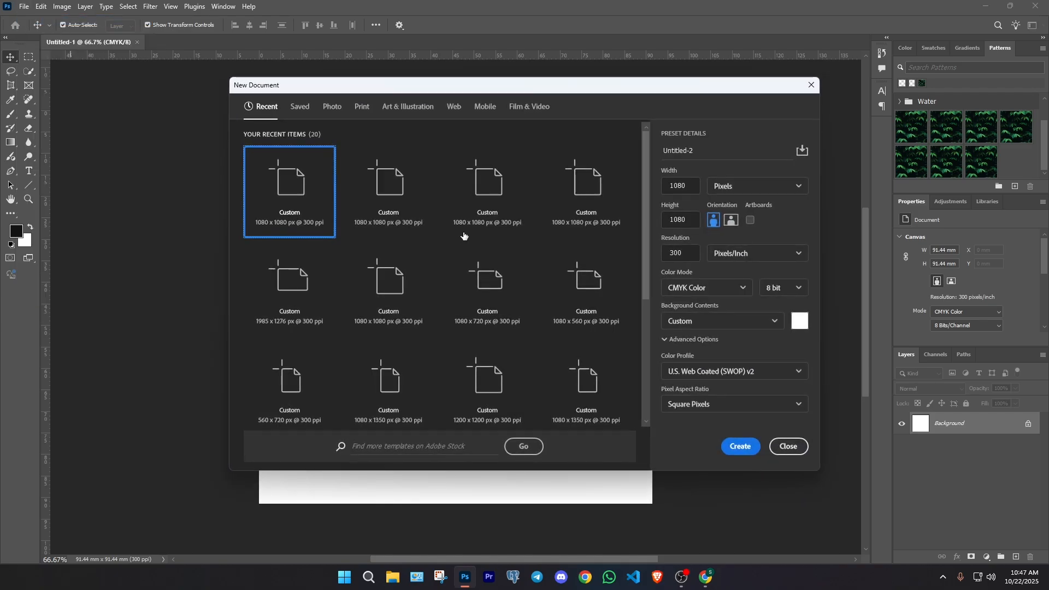
pyautogui.click(773, 321)
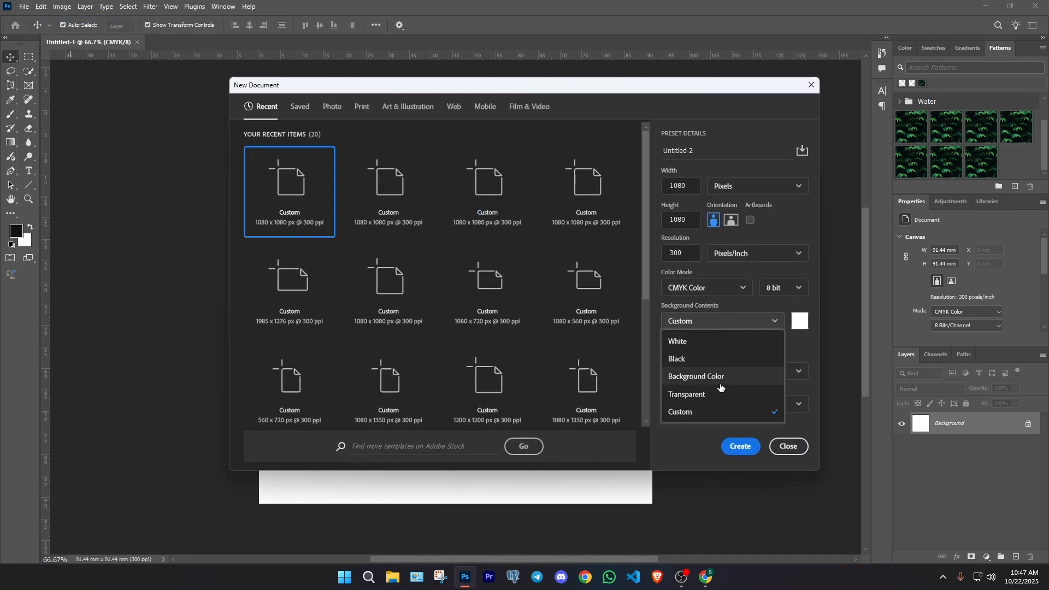
pyautogui.click(710, 399)
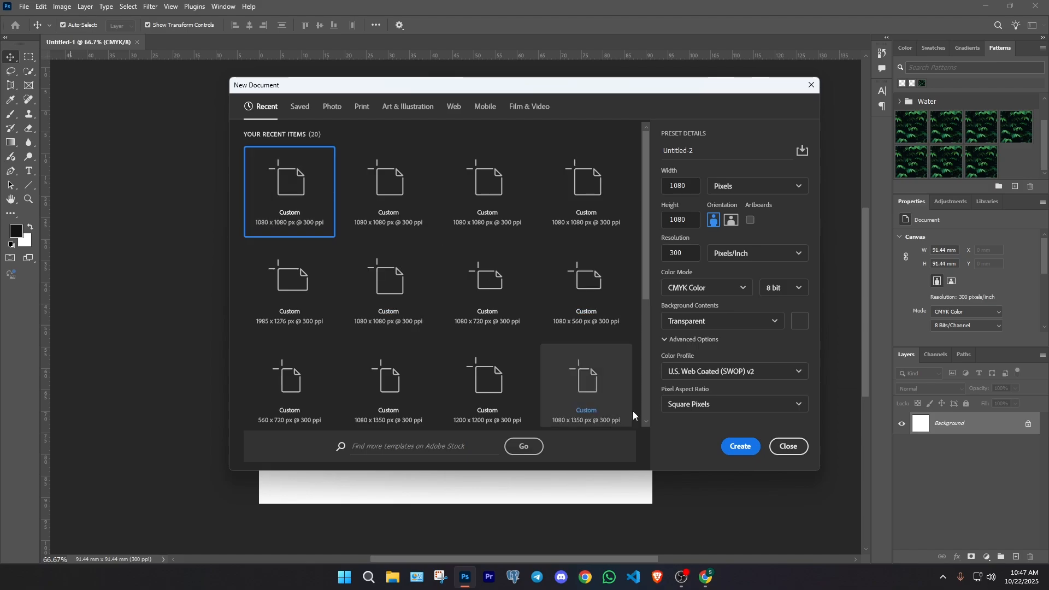
pyautogui.click(749, 455)
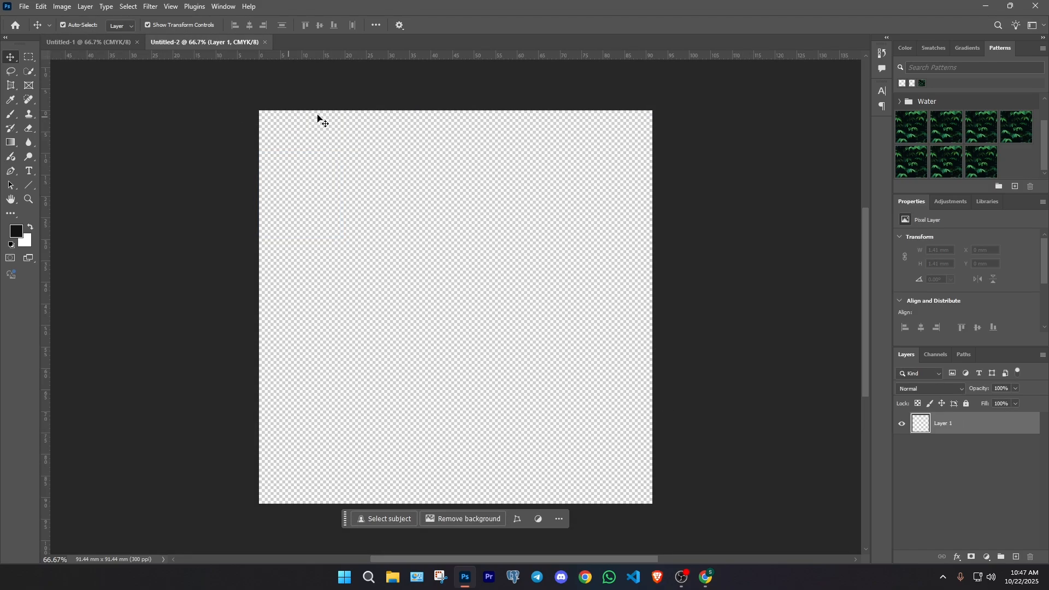
pyautogui.click(30, 187)
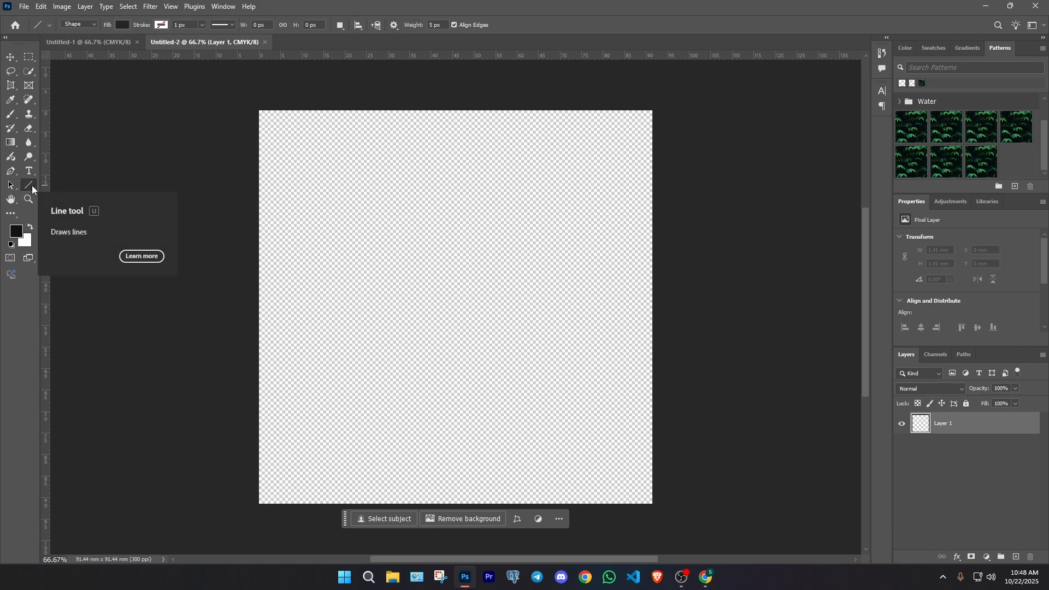
pyautogui.rightClick(31, 186)
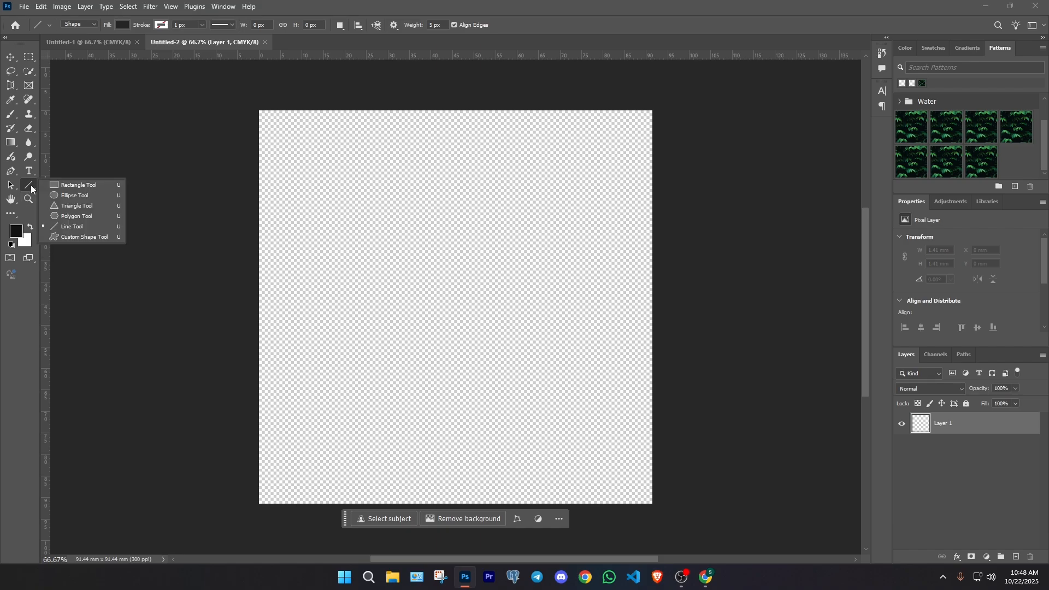
pyautogui.click(66, 226)
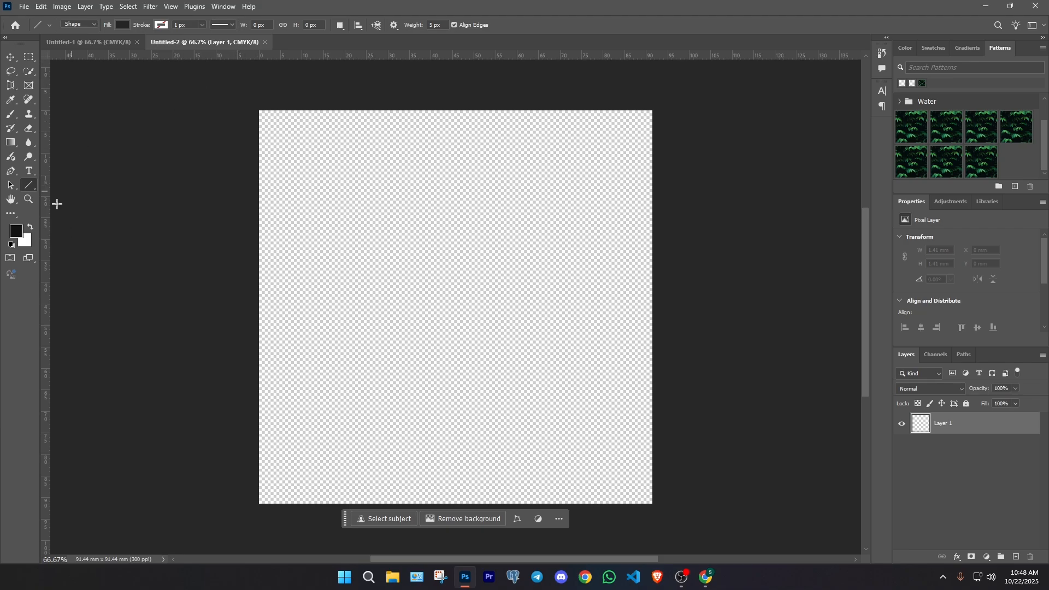
# - Add one horizontal and one vertical guide crossing at the centre of the canvas
pyautogui.click(9, 59)
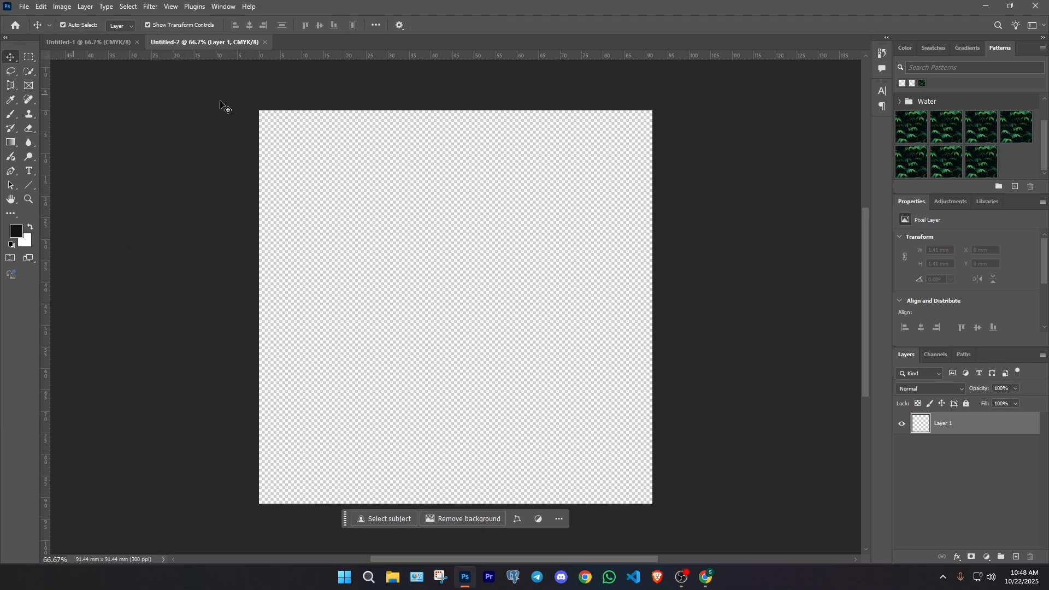
pyautogui.moveTo(405, 63); pyautogui.dragTo(397, 310)
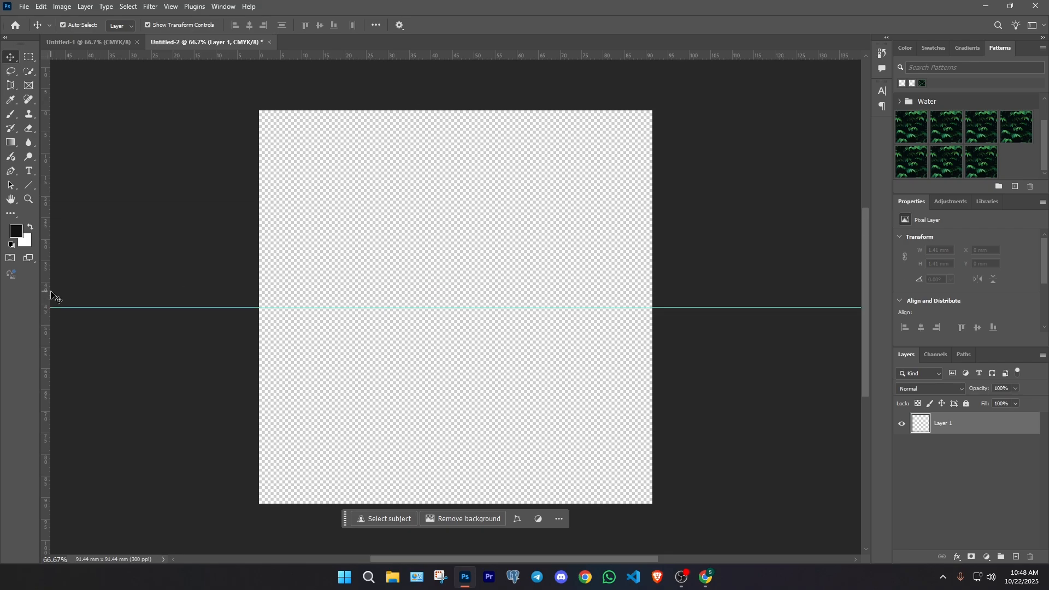
pyautogui.moveTo(49, 291); pyautogui.dragTo(454, 289)
# - Draw a vertical line about 92 mm long and a horizontal line about 93 mm long along the guides, spanning the whole canvas
pyautogui.click(28, 186)
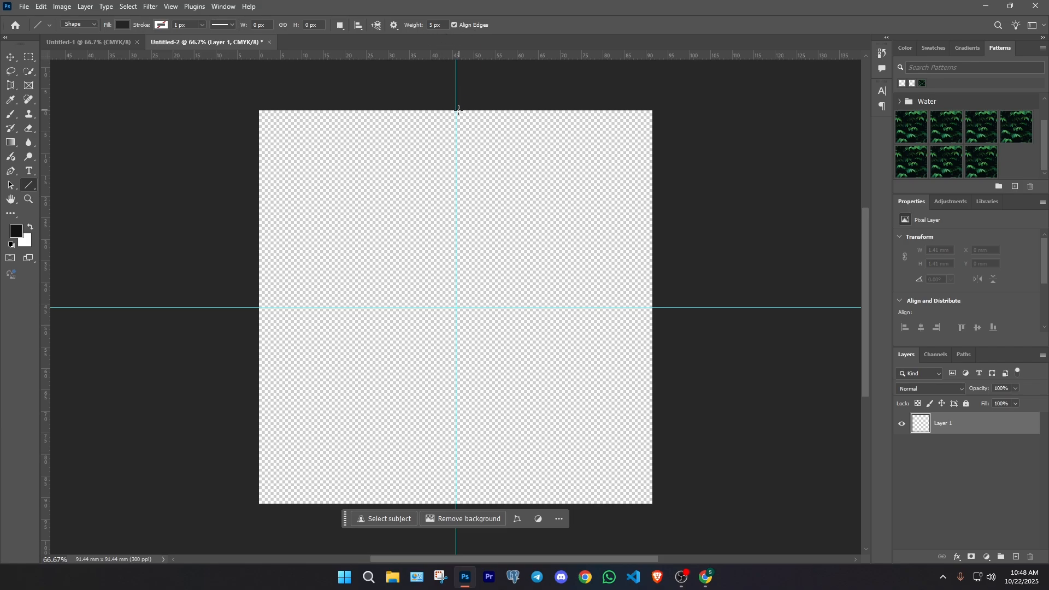
pyautogui.moveTo(456, 110); pyautogui.dragTo(455, 504)
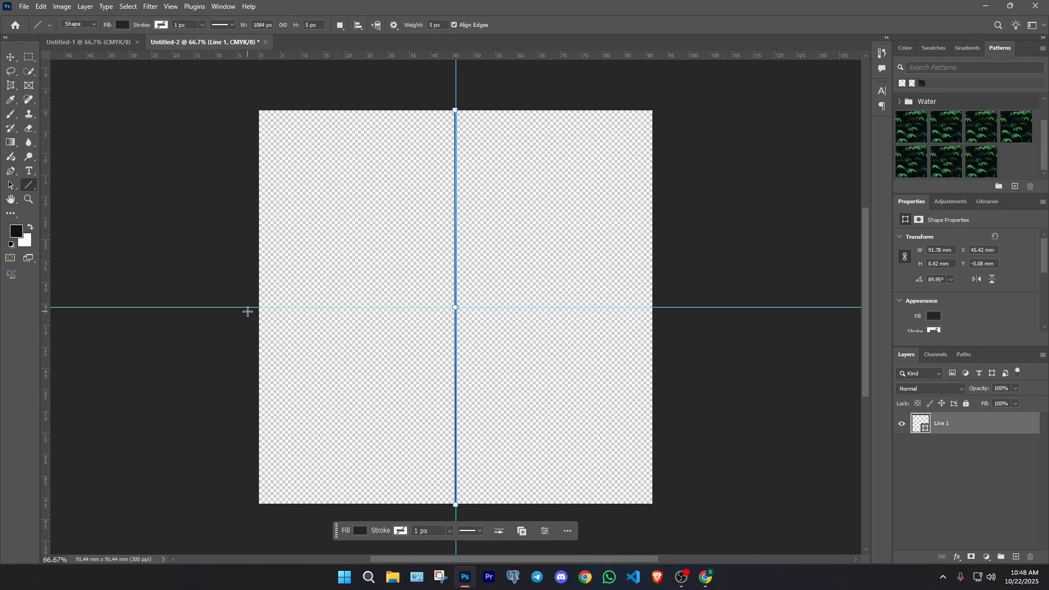
pyautogui.moveTo(256, 307); pyautogui.dragTo(654, 307)
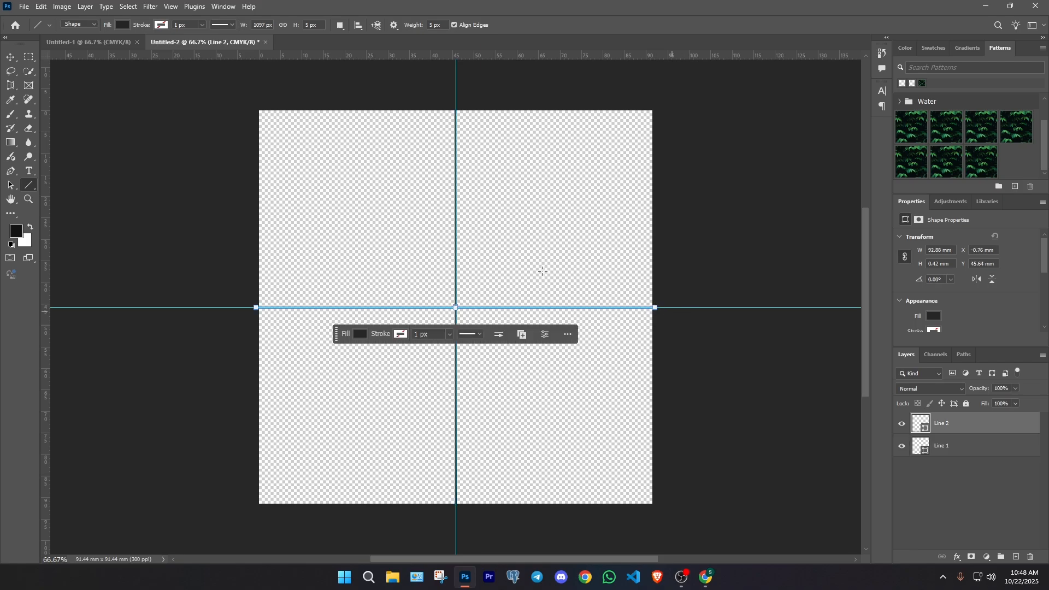
# - Define the crossed lines as a new pattern named Grid
pyautogui.click(86, 7)
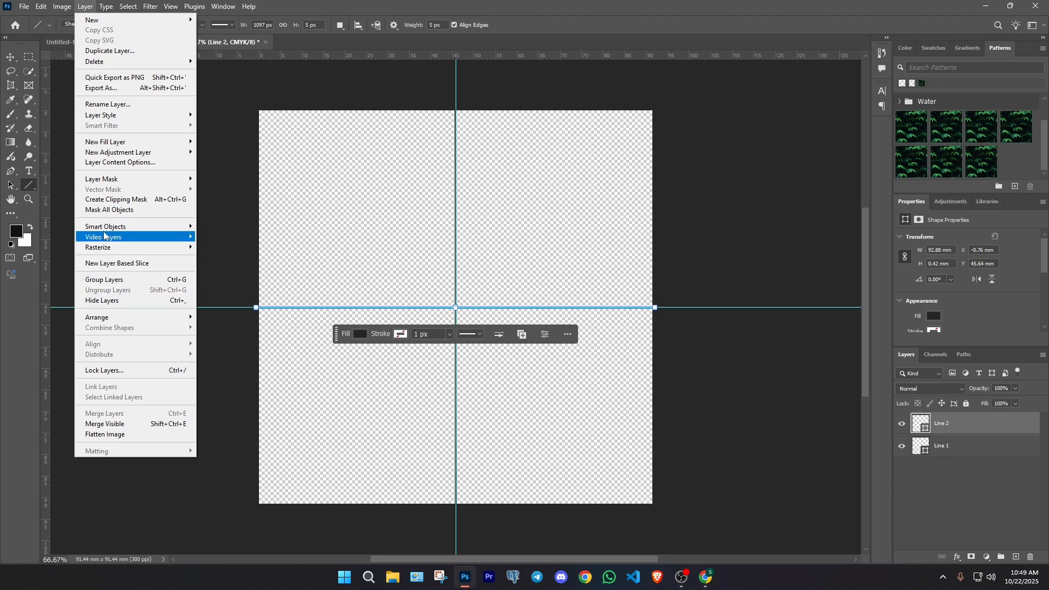
pyautogui.moveTo(65, 7)
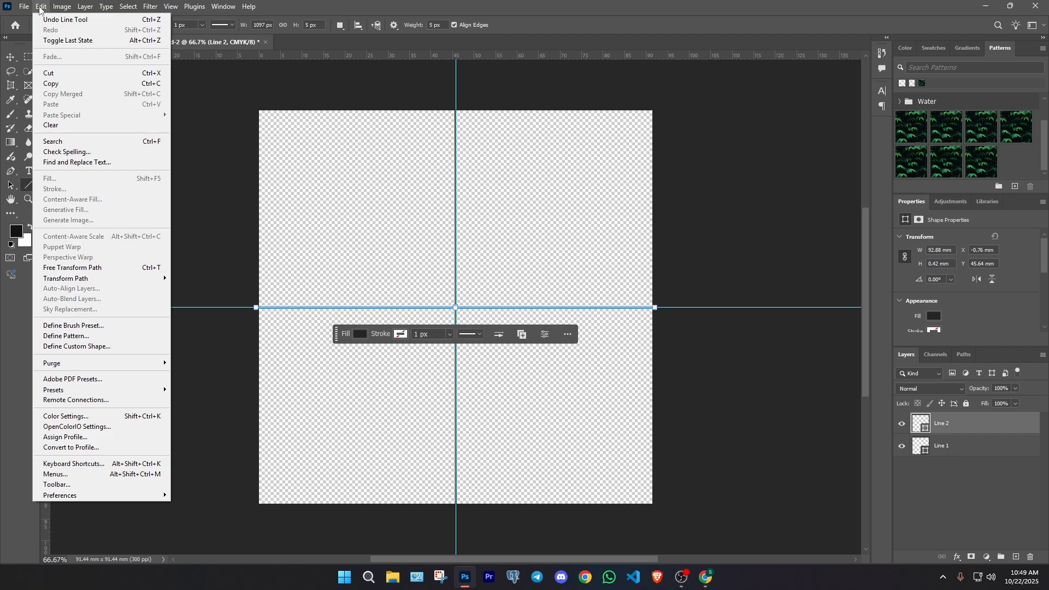
pyautogui.click(78, 337)
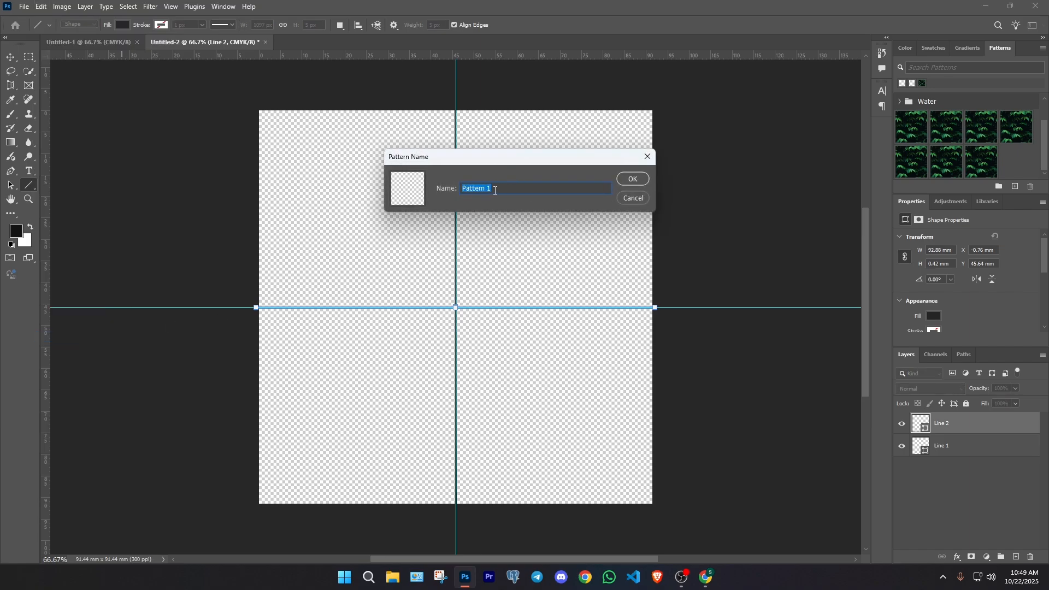
pyautogui.write('Grid')
pyautogui.click(631, 180)
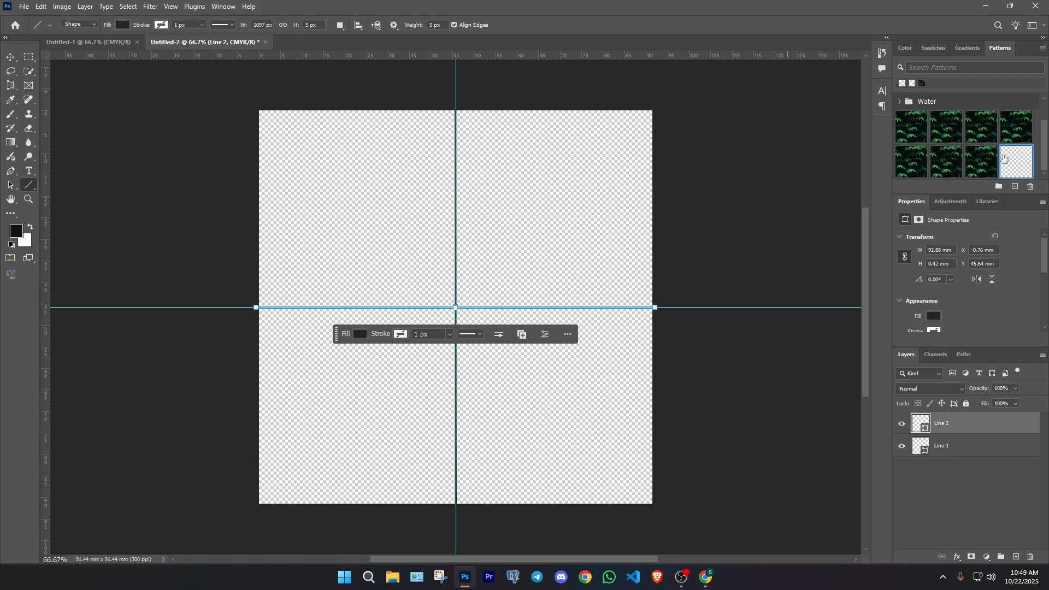
# - In the Untitled-1 document, add a pattern fill layer above the background using the new crossed-lines pattern
pyautogui.click(104, 46)
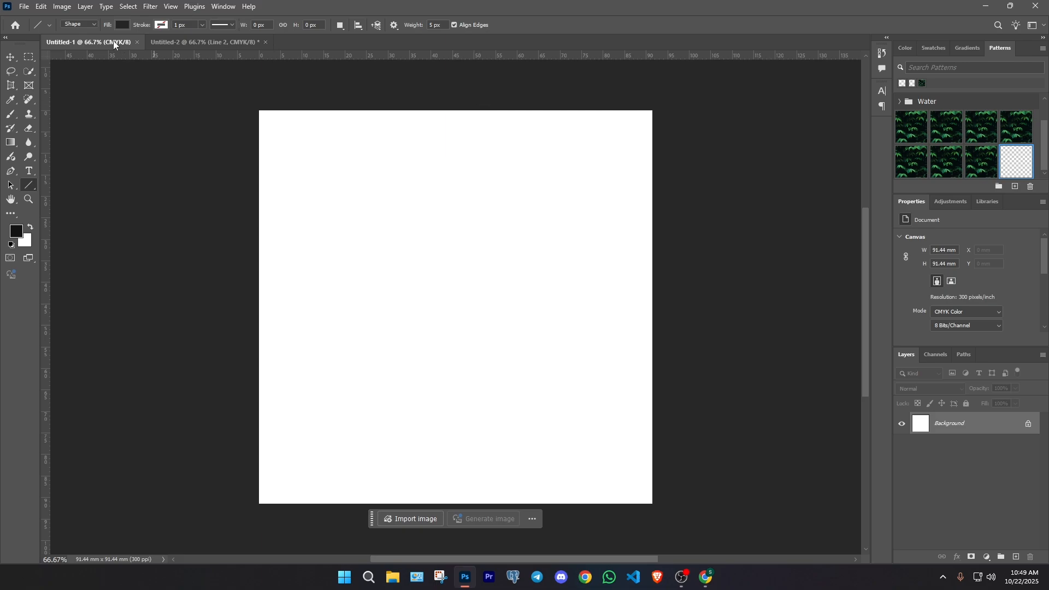
pyautogui.click(86, 6)
pyautogui.moveTo(120, 143)
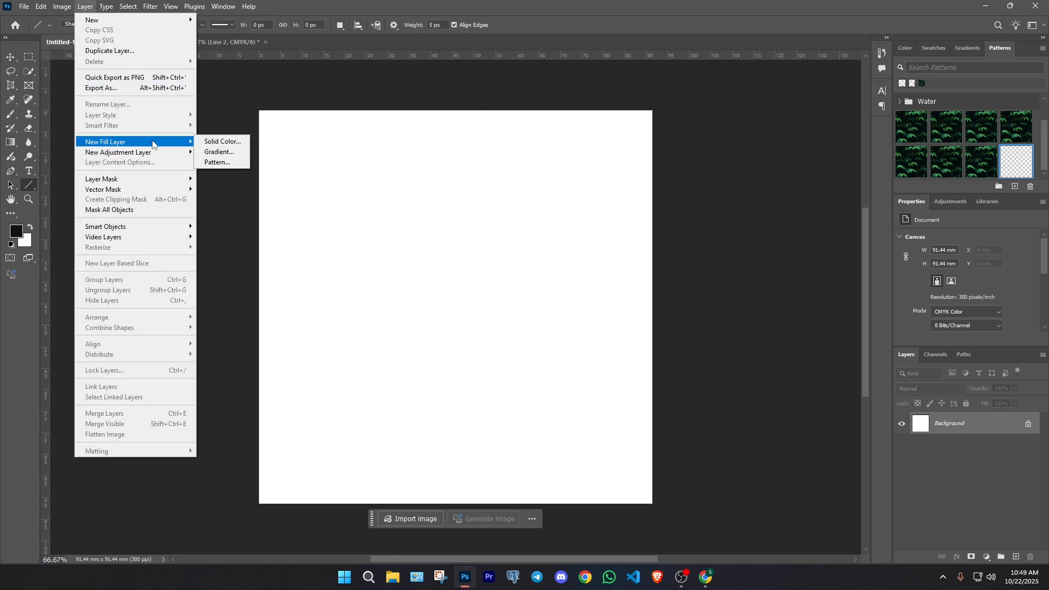
pyautogui.click(218, 163)
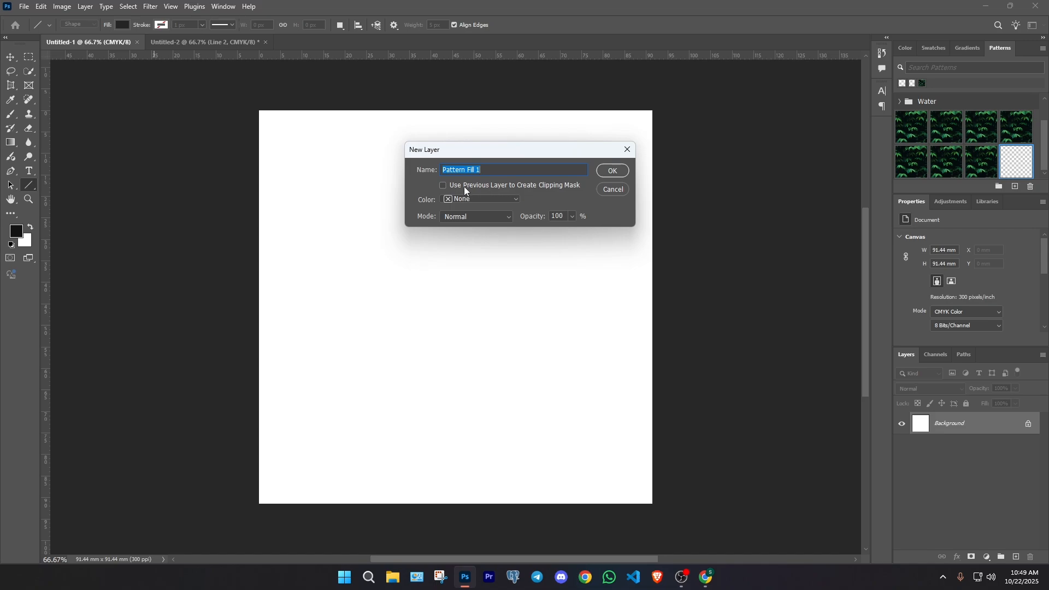
pyautogui.click(604, 173)
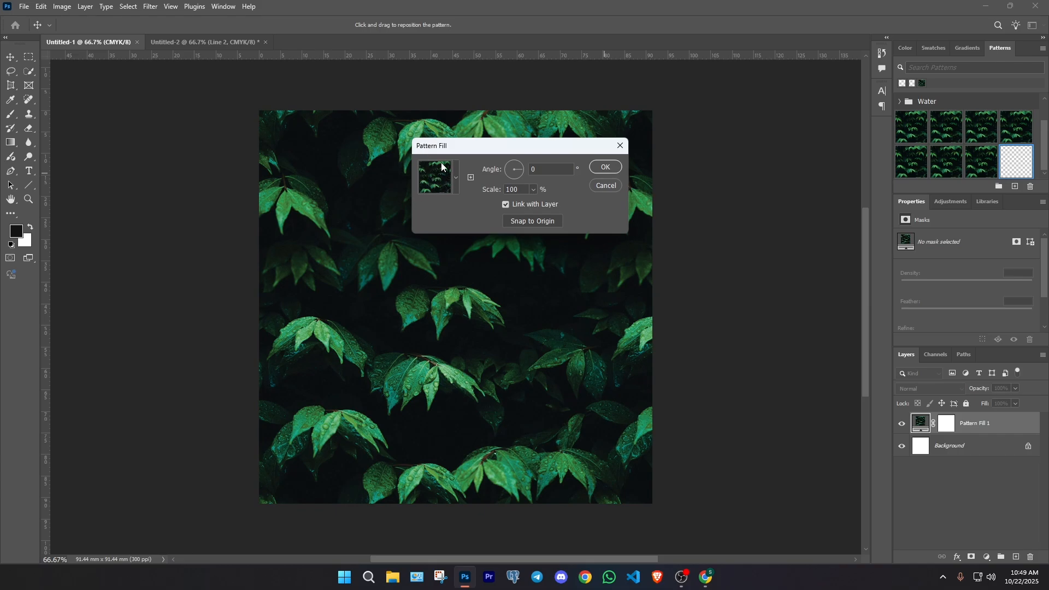
pyautogui.click(456, 181)
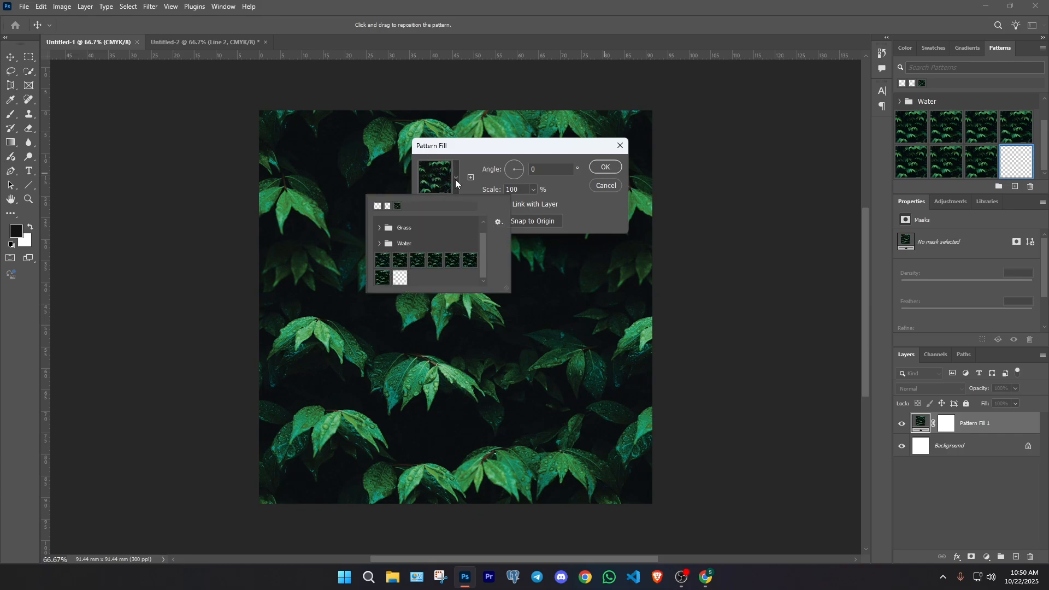
pyautogui.click(400, 279)
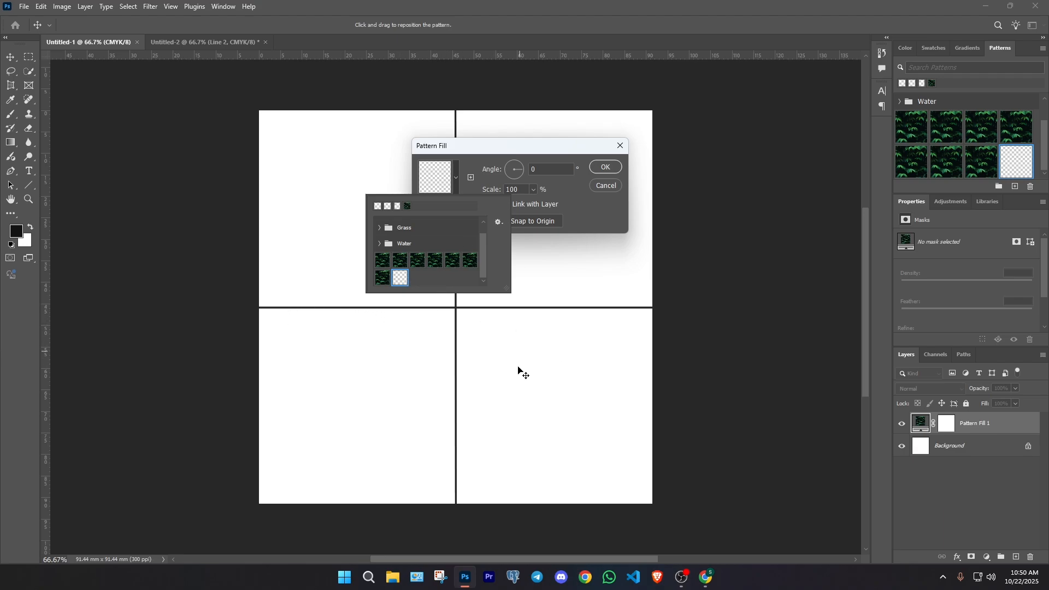
# - Scale the grid pattern fill to 5% and shift the resulting grid upward on the canvas
pyautogui.click(574, 196)
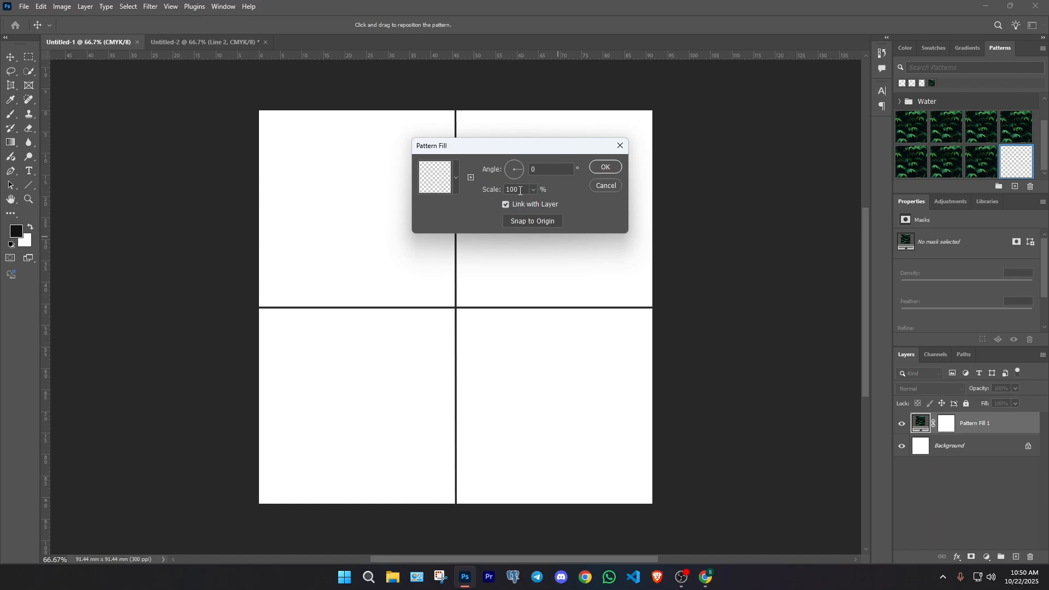
pyautogui.press('BackSpace')
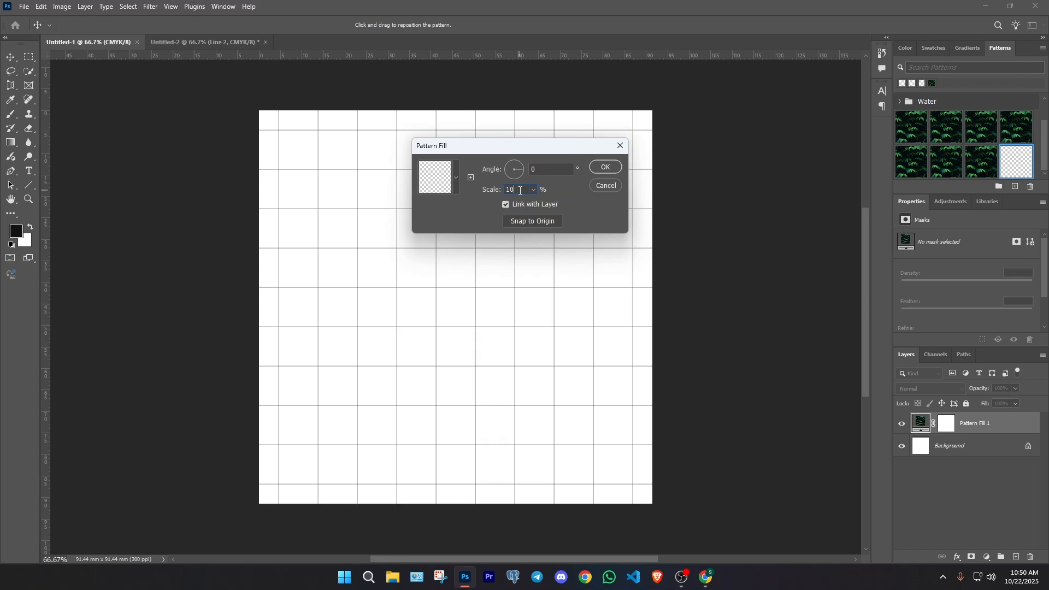
pyautogui.press('BackSpace')
pyautogui.press('BackSpace')
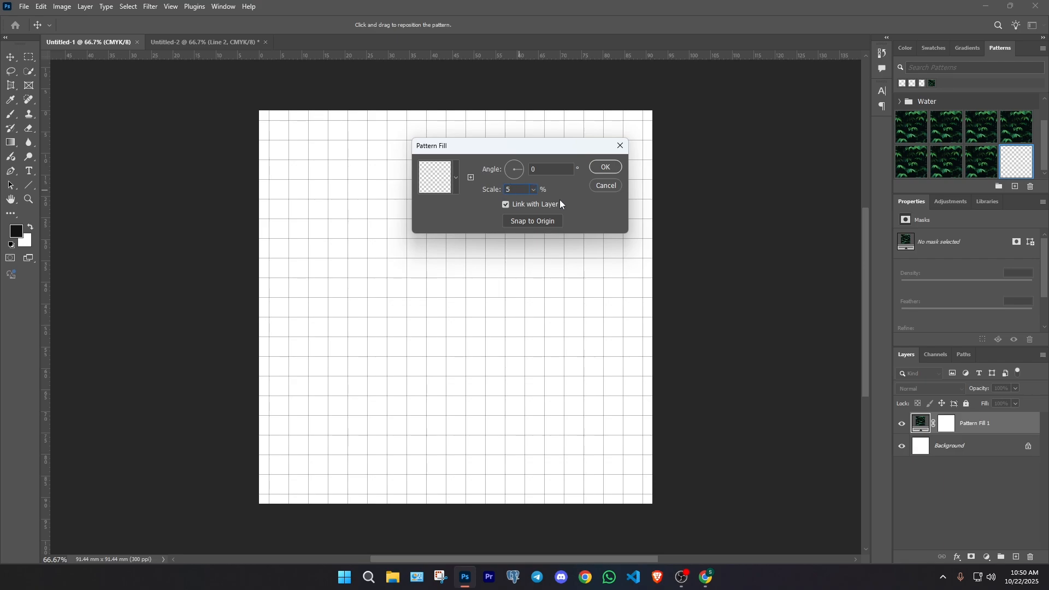
pyautogui.click(605, 166)
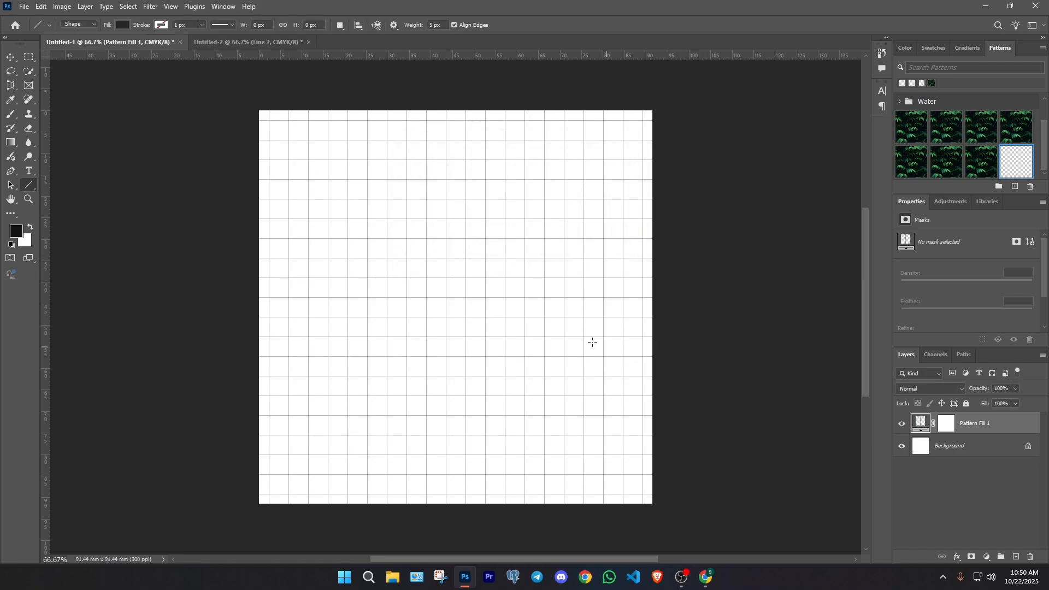
pyautogui.click(11, 58)
pyautogui.moveTo(435, 245); pyautogui.dragTo(441, 142)
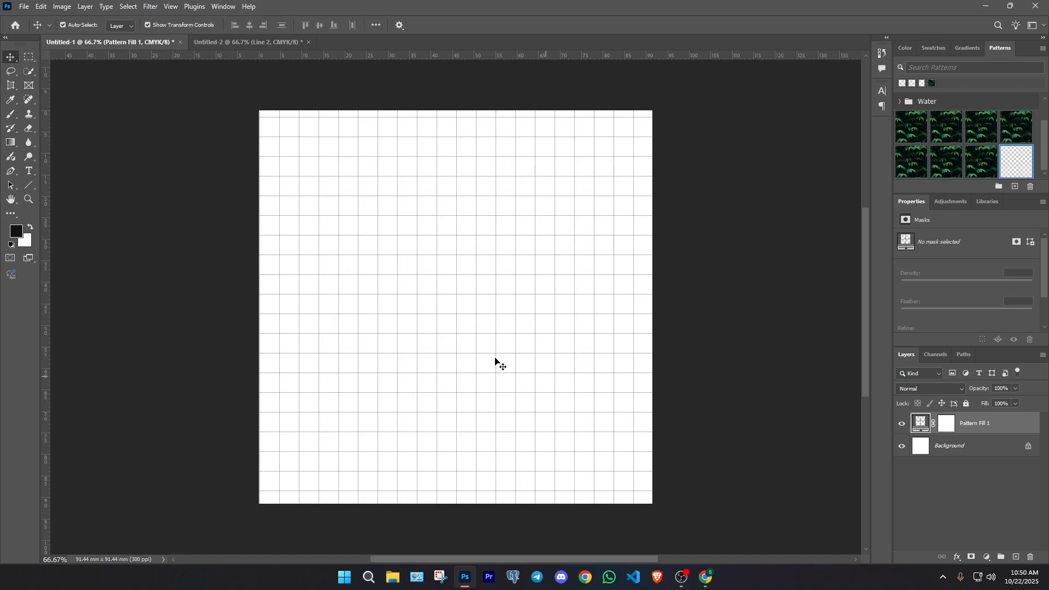